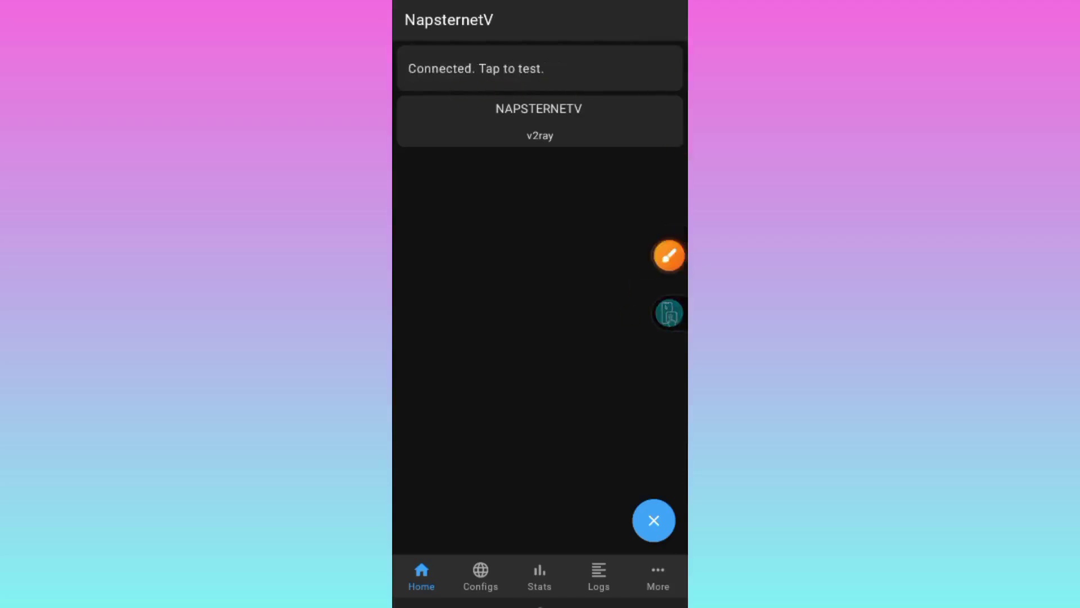
Test the connected NapsternetV VPN, confirming a 2206 ms HTTPS handshake, then return to the home screen
left_click(680, 255)
left_click(424, 83)
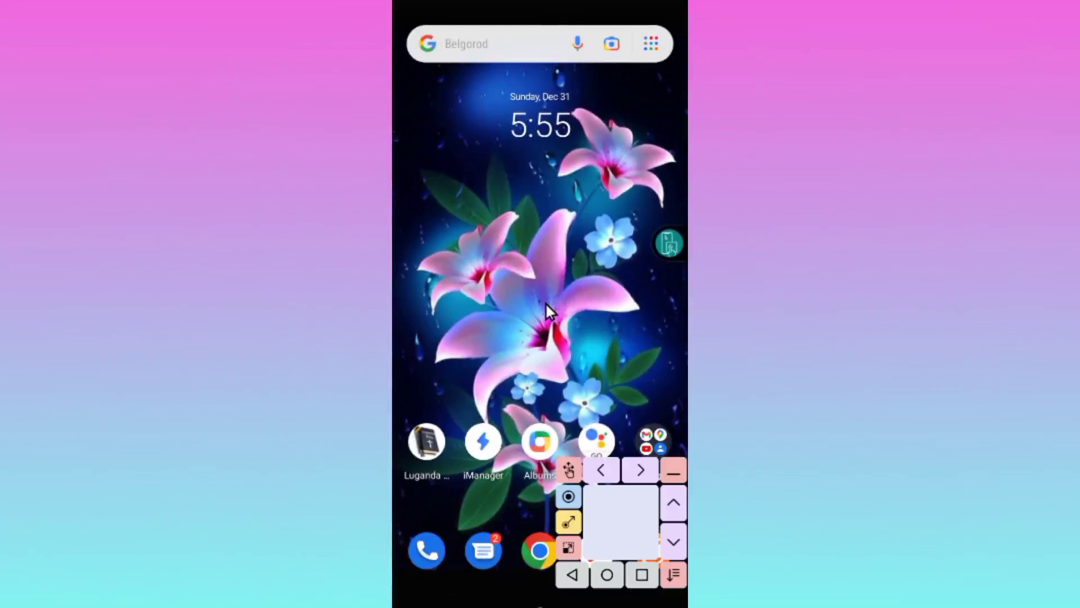
left_click(546, 302)
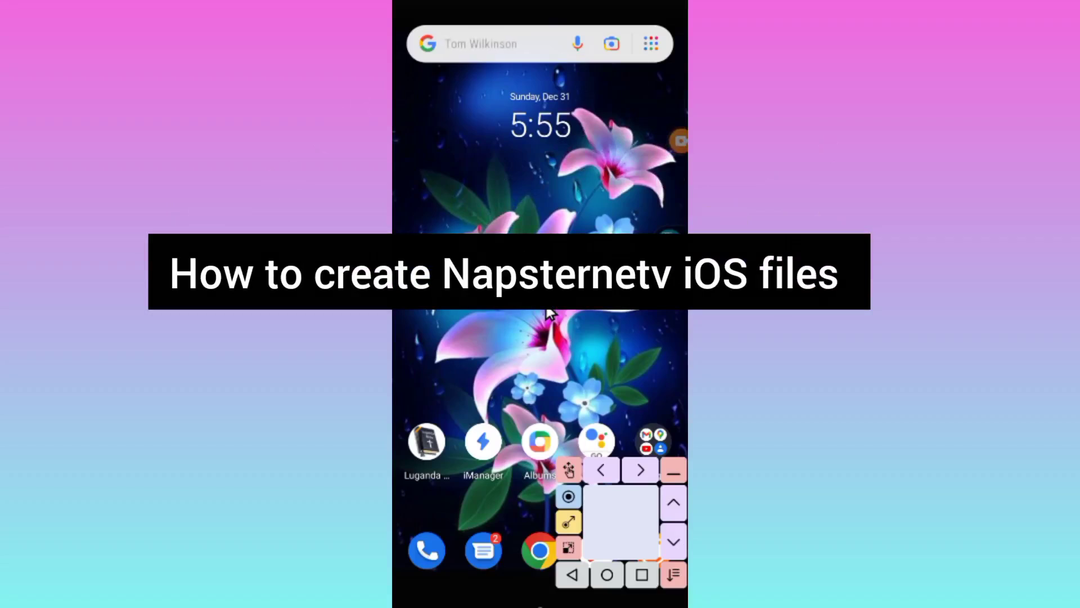
left_click(549, 312)
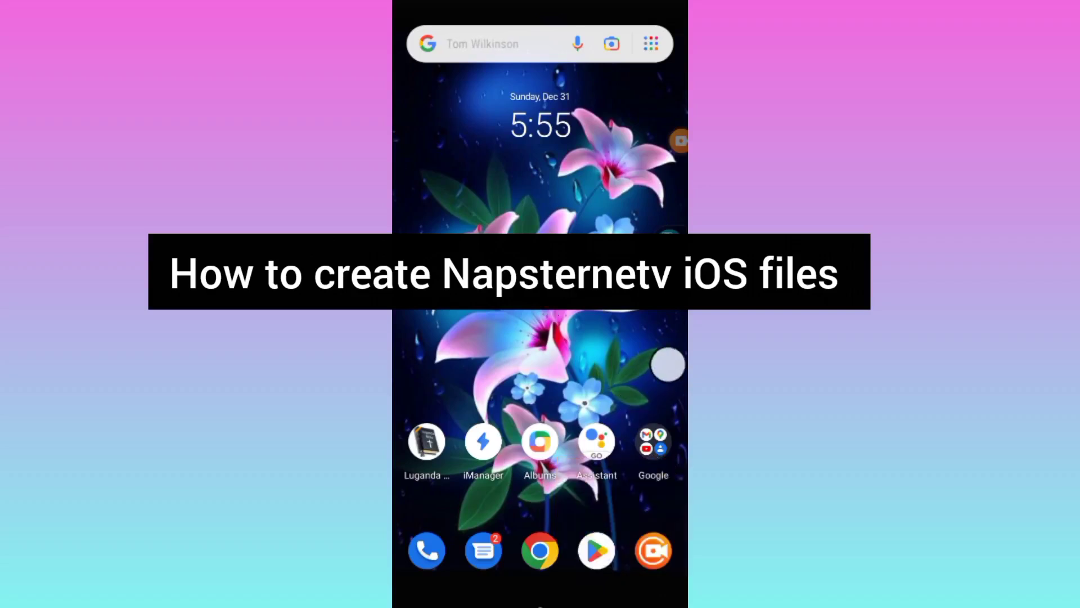
Search Google Play for 'Napsternetv' and open the Npv Tunnel V2ray/Psiphon/SSH app page
left_click(597, 551)
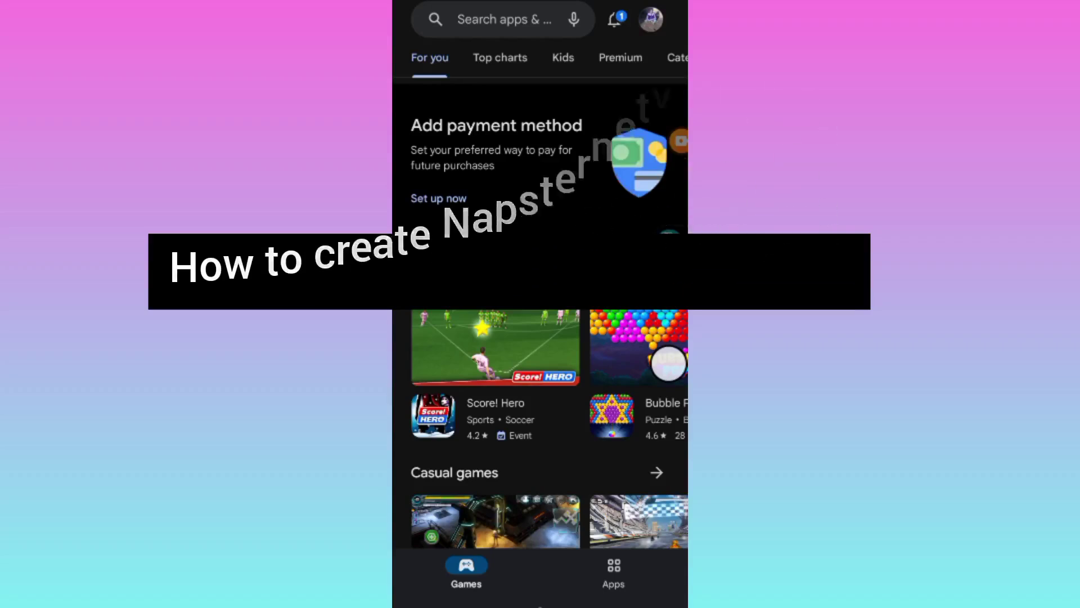
left_click(492, 19)
left_click(657, 64)
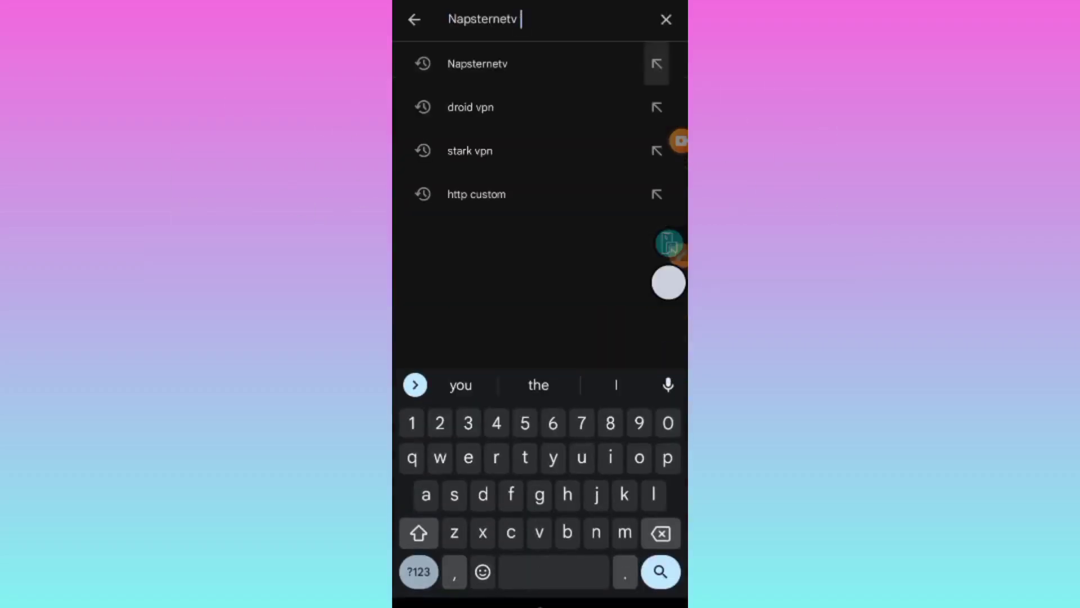
left_click(661, 572)
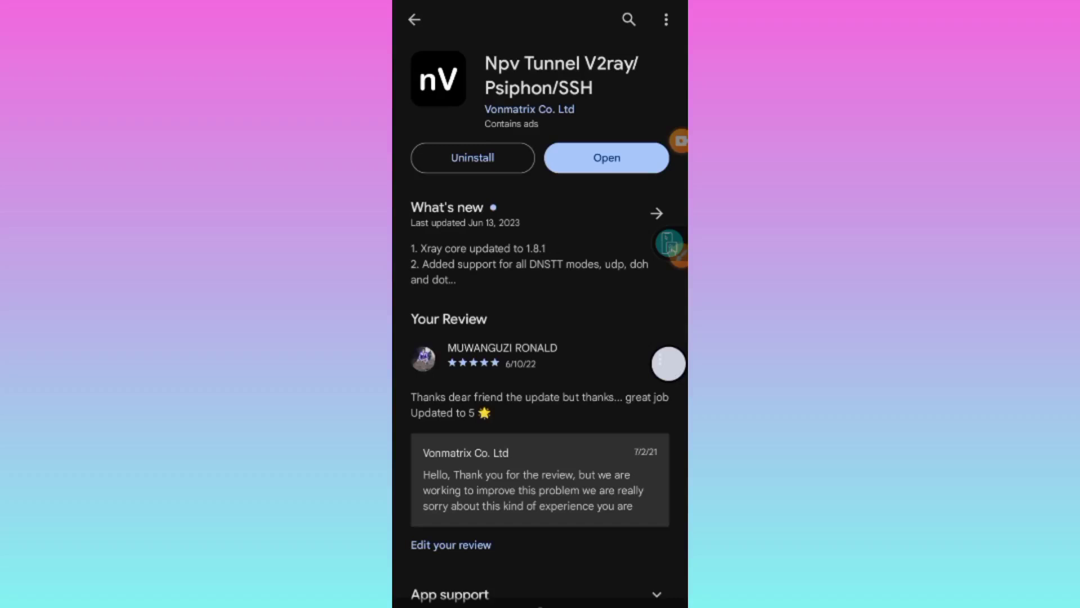
Return to NapsternetV and show the Configs list holding the NAPSTERNETV v2ray config
left_click(669, 364)
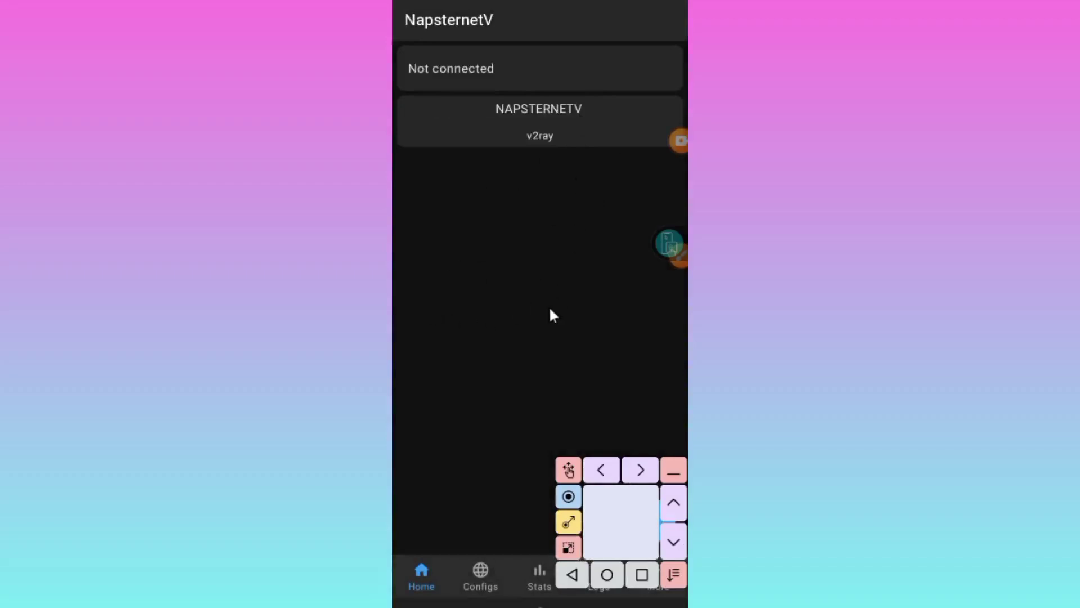
left_click(477, 572)
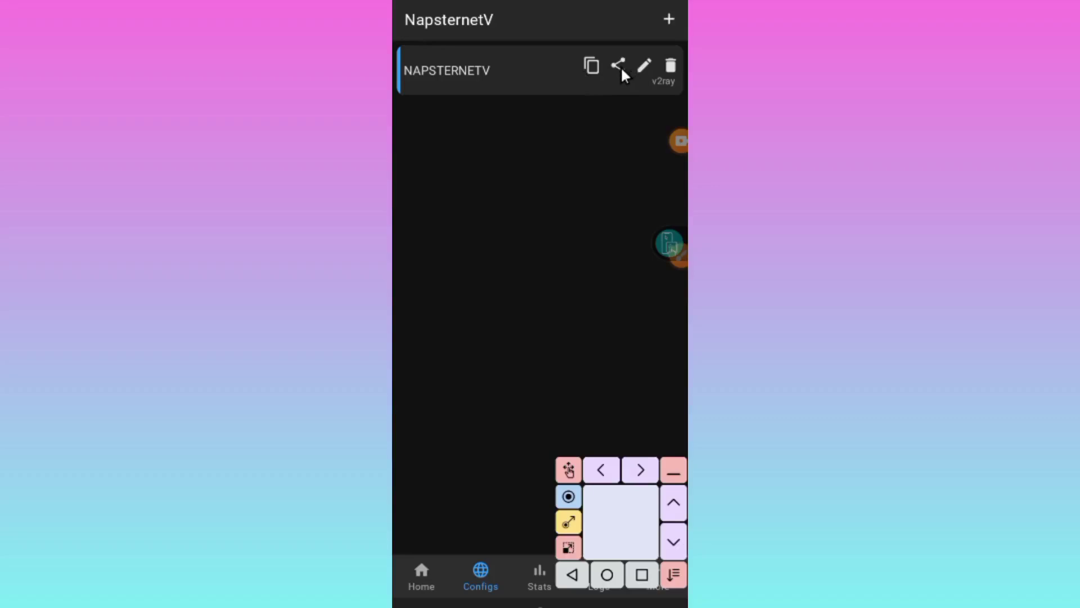
Start exporting the NAPSTERNETV config and enter 'Napsternetv' as the config filename
left_click(619, 66)
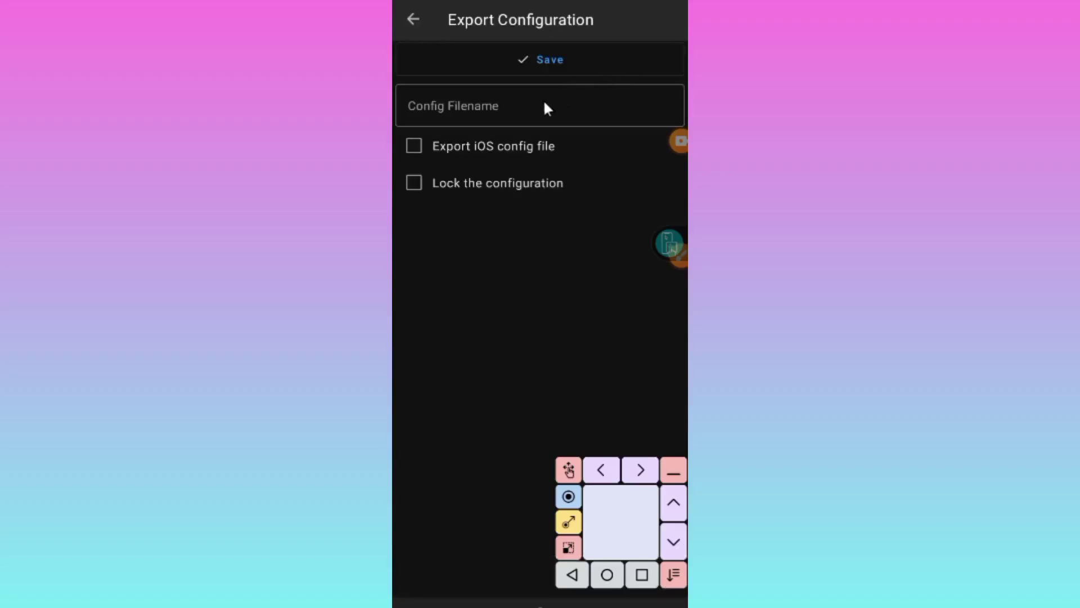
left_click(454, 110)
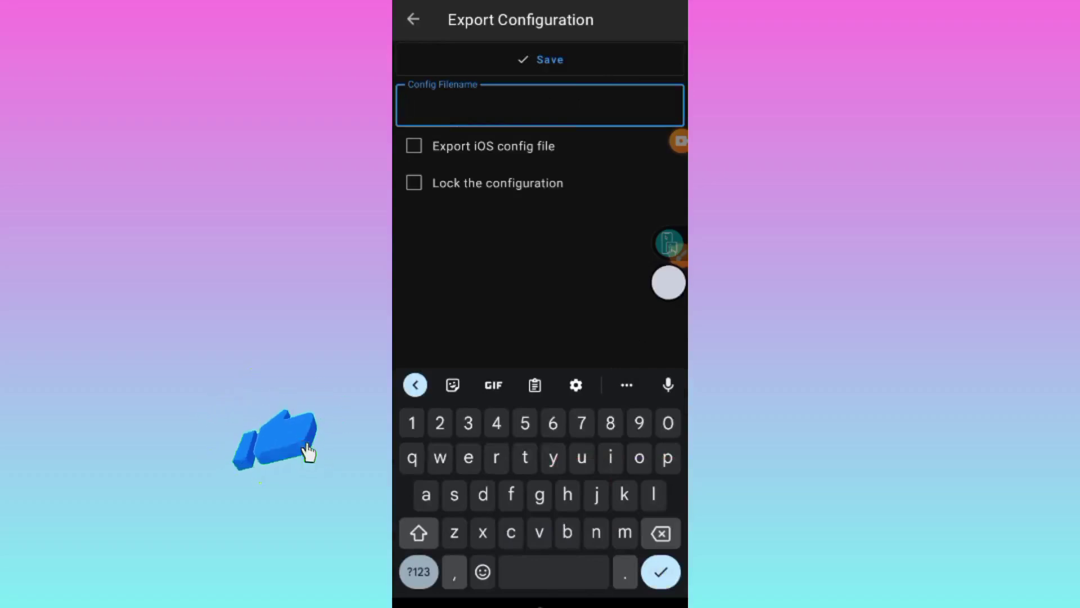
type("n")
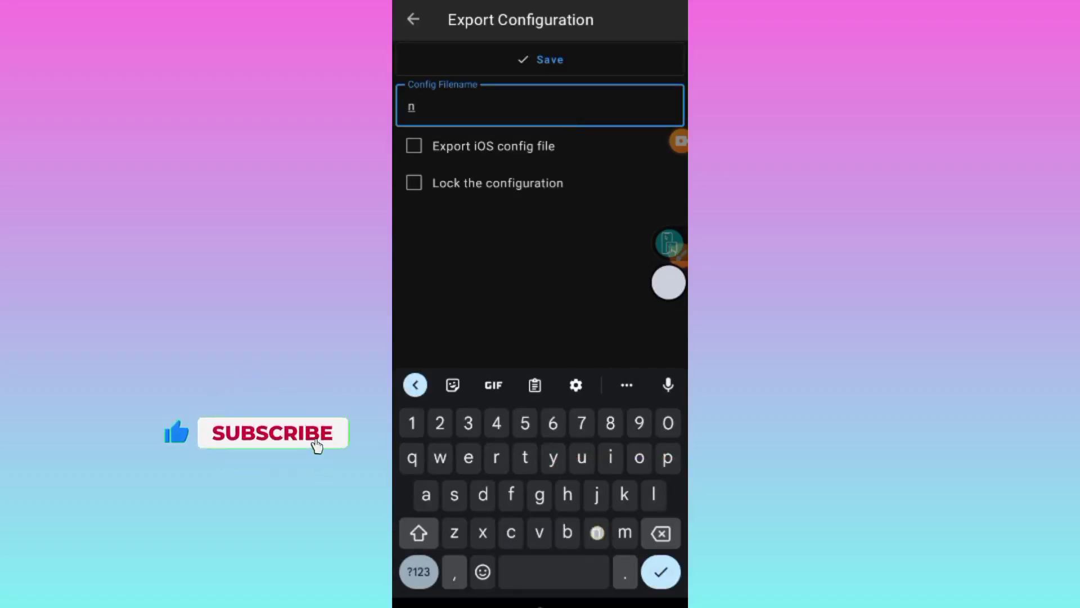
type("aps")
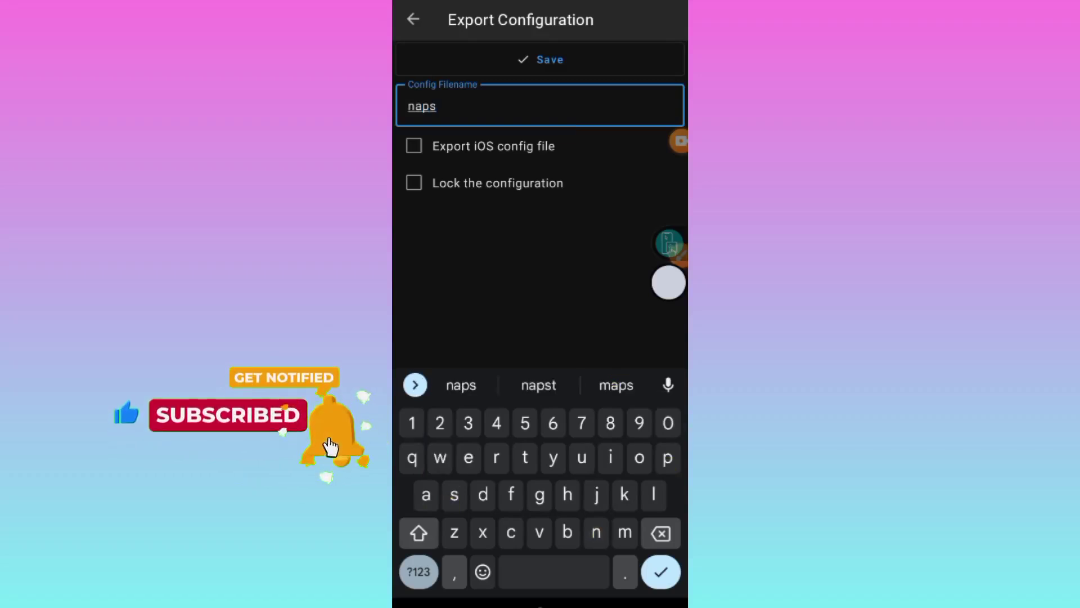
type("te")
left_click(538, 385)
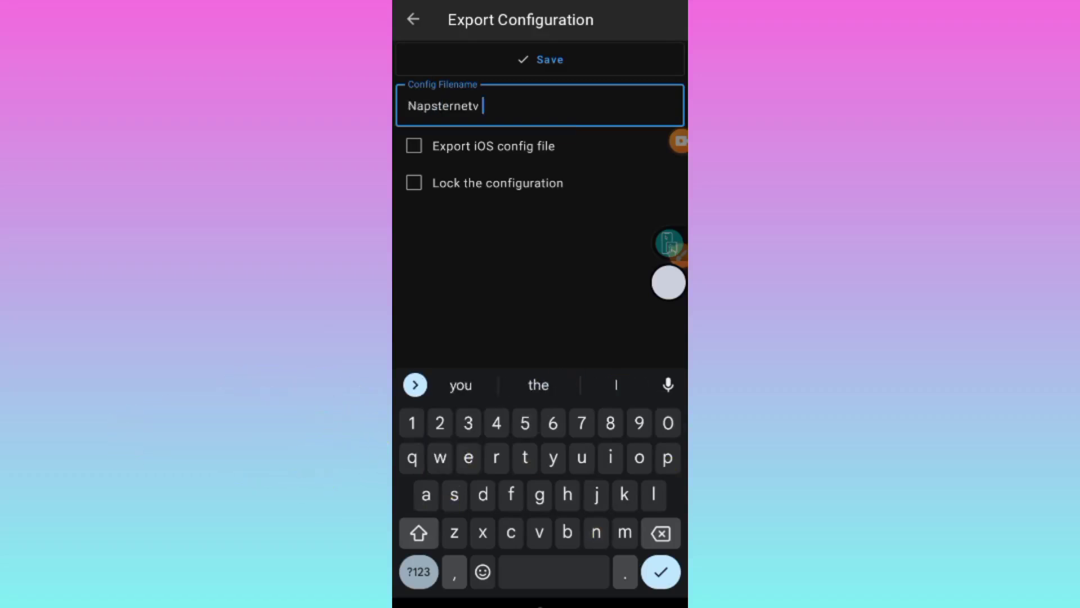
left_click(668, 283)
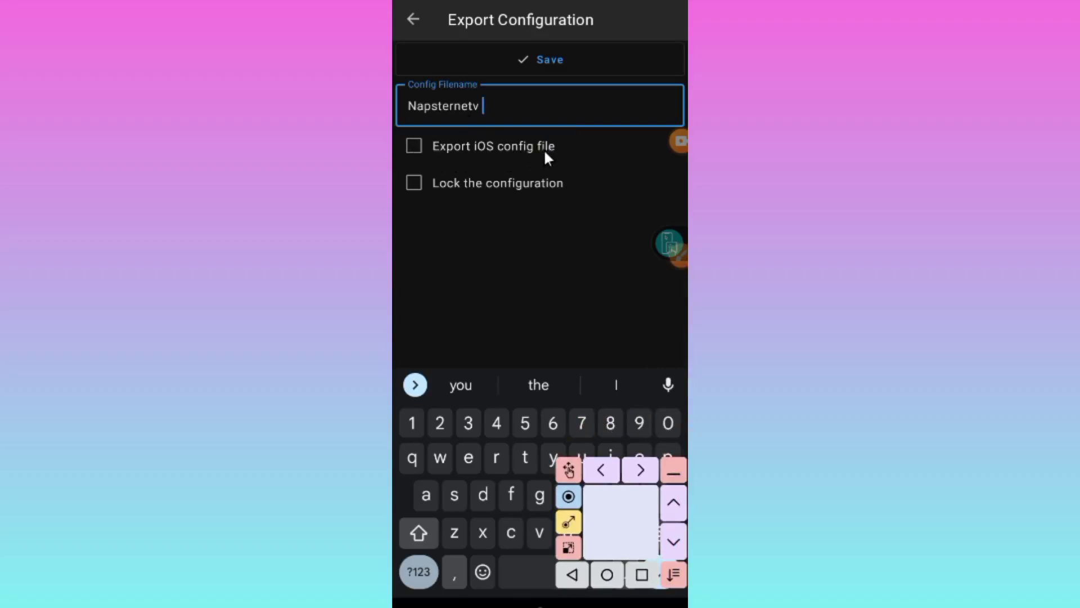
Enable iOS config export (min 11.0) and config lock, and rename the file 'Napsternetv 6'
left_click(418, 151)
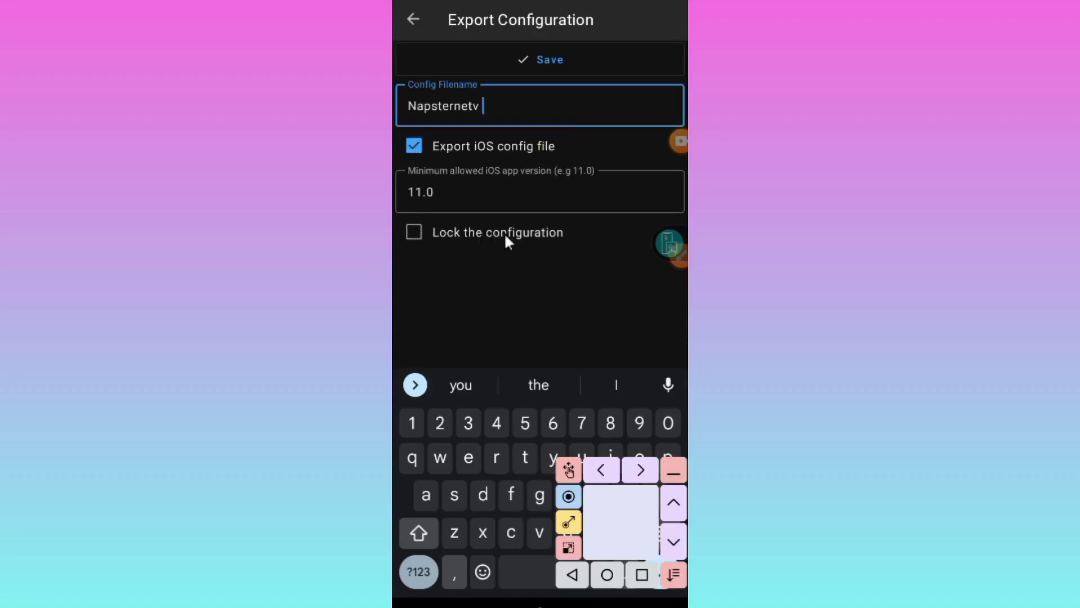
left_click(418, 233)
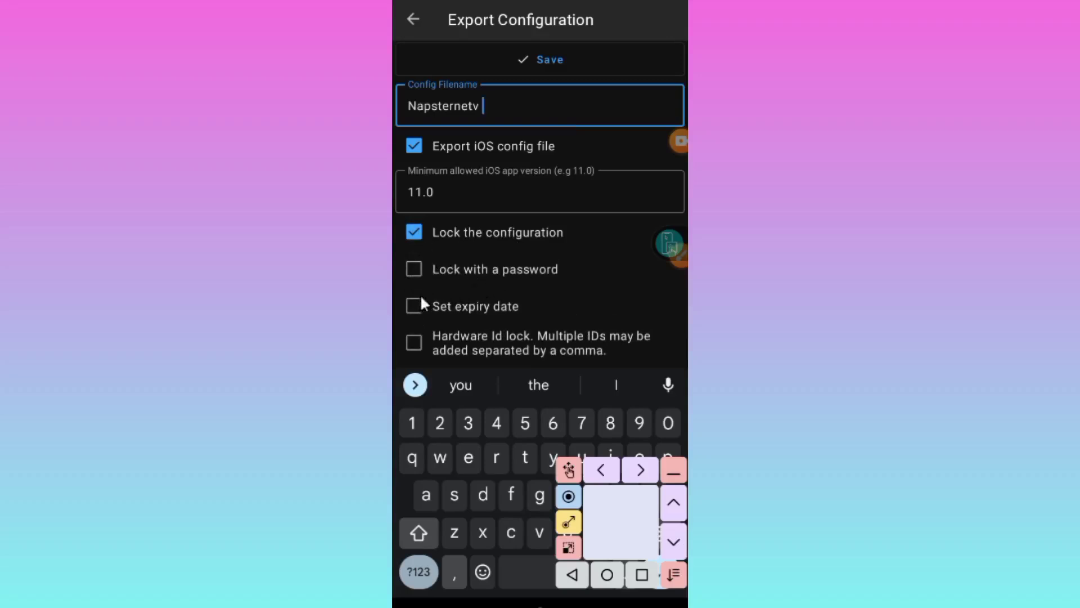
left_click(408, 305)
type("6")
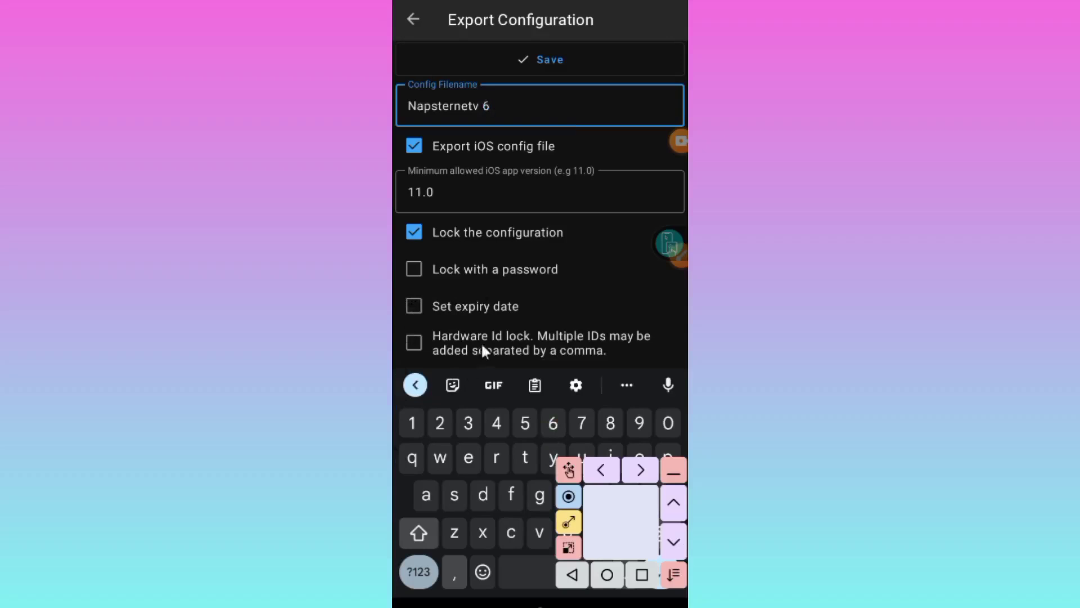
Enable an expiry date for the export, defaulting to 2023-12-31
left_click(423, 310)
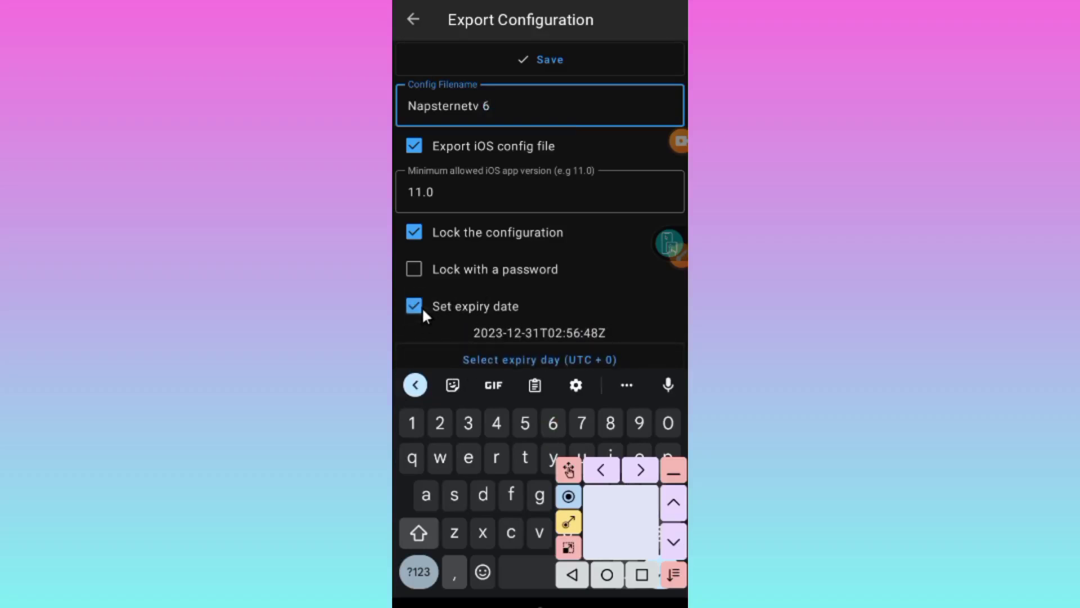
scroll(604, 291, "down", 2)
scroll(604, 292, "down", 2)
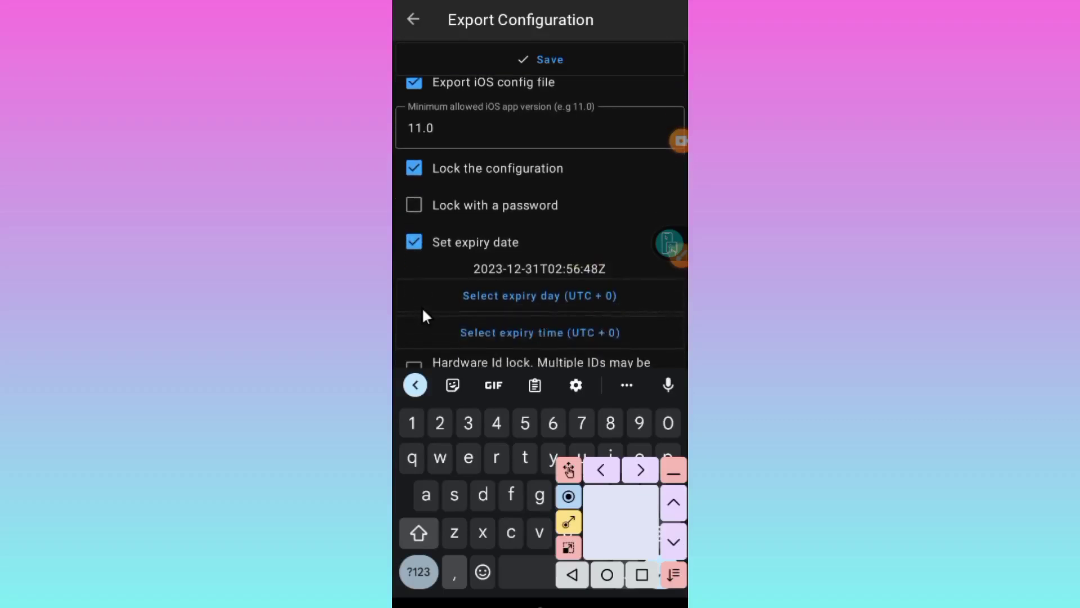
scroll(610, 239, "down", 1)
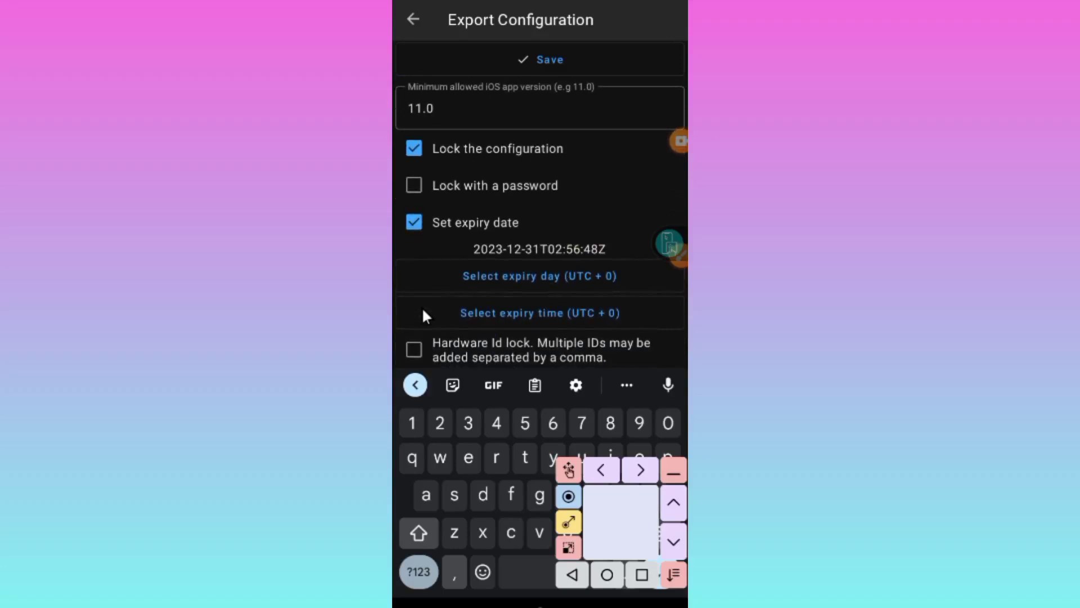
left_click(442, 288)
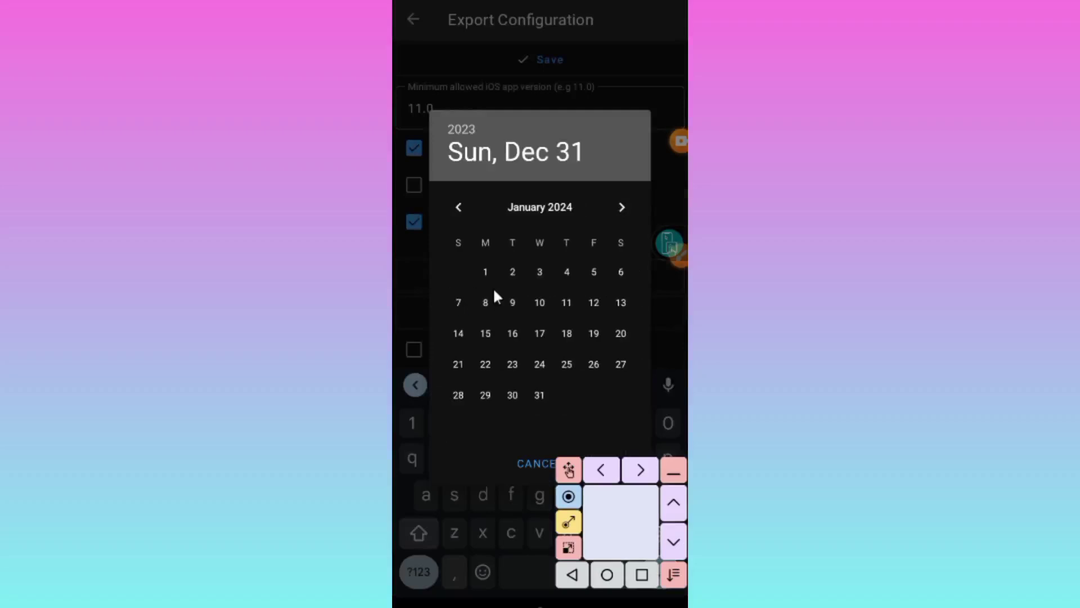
left_click(493, 287)
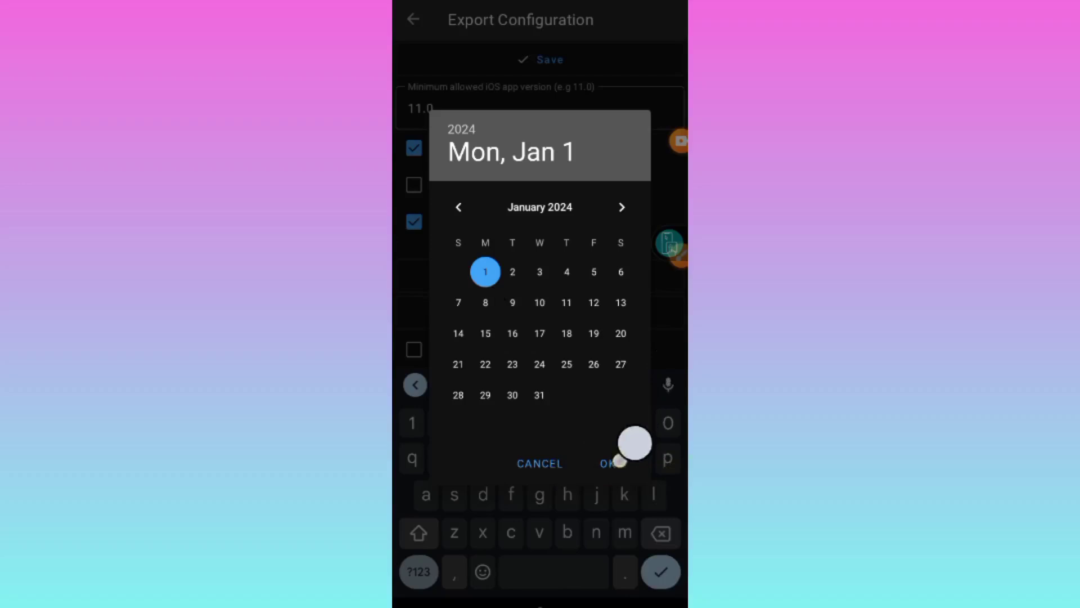
left_click(606, 461)
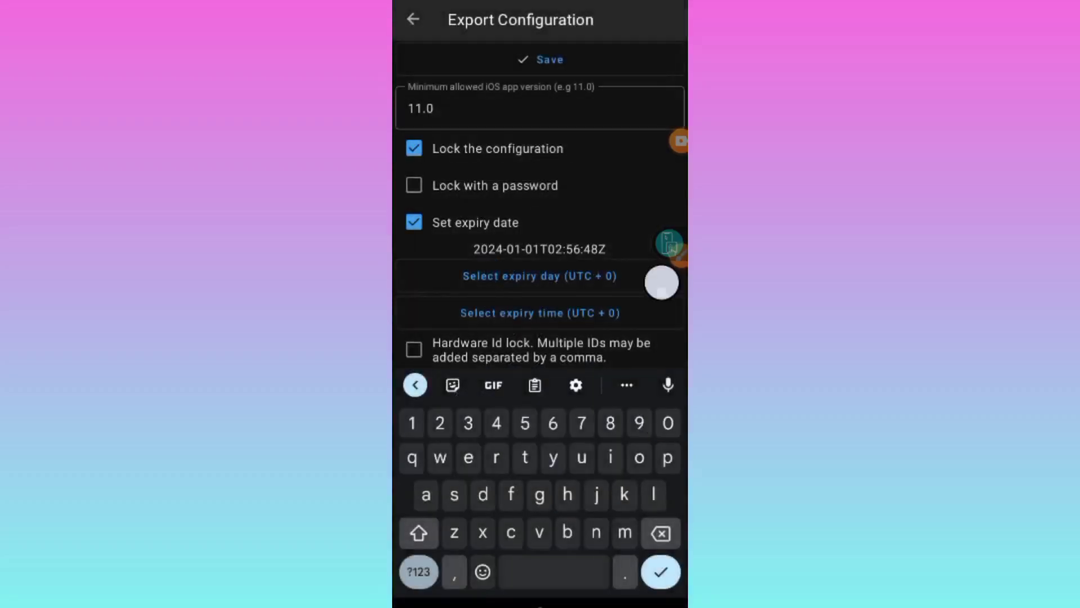
left_click(661, 283)
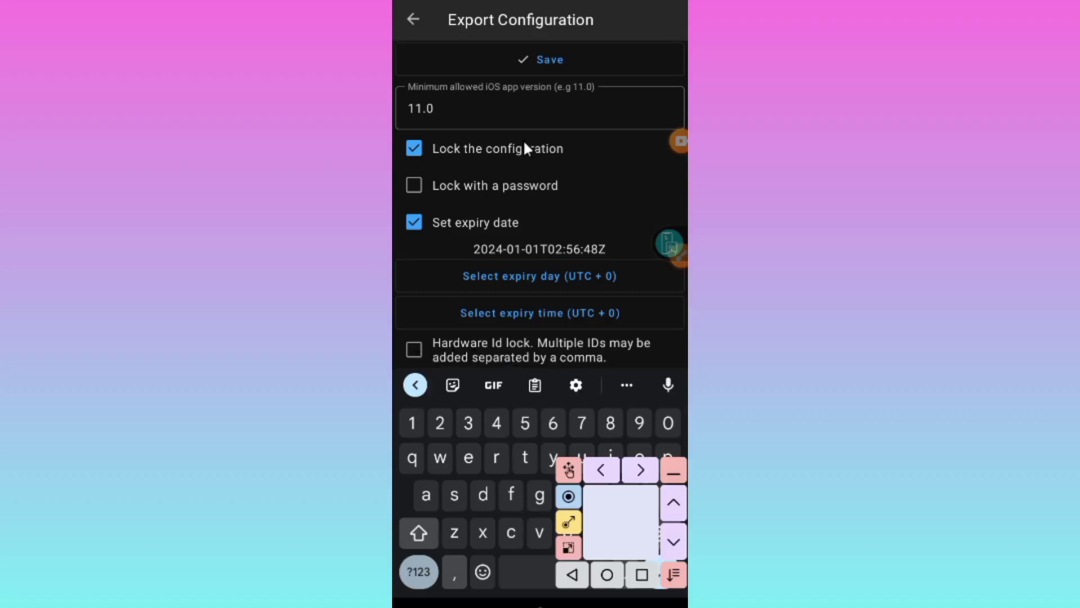
Save the export, bringing up the Downloads picker with 'Napsternetv 6.inpv' as the file name
scroll(523, 147, "up", 2)
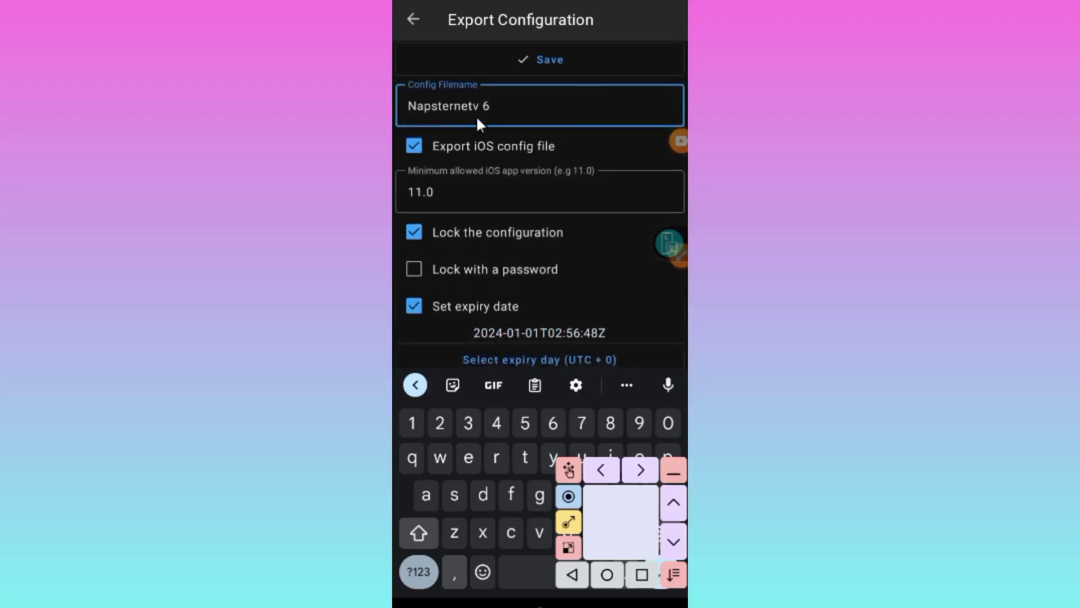
left_click(545, 57)
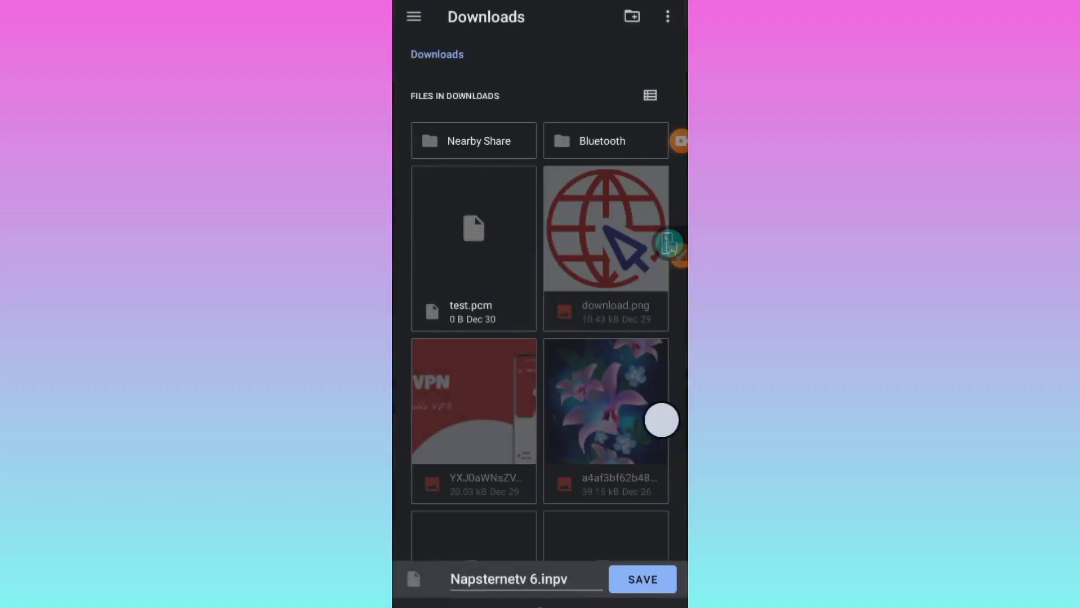
left_click(661, 419)
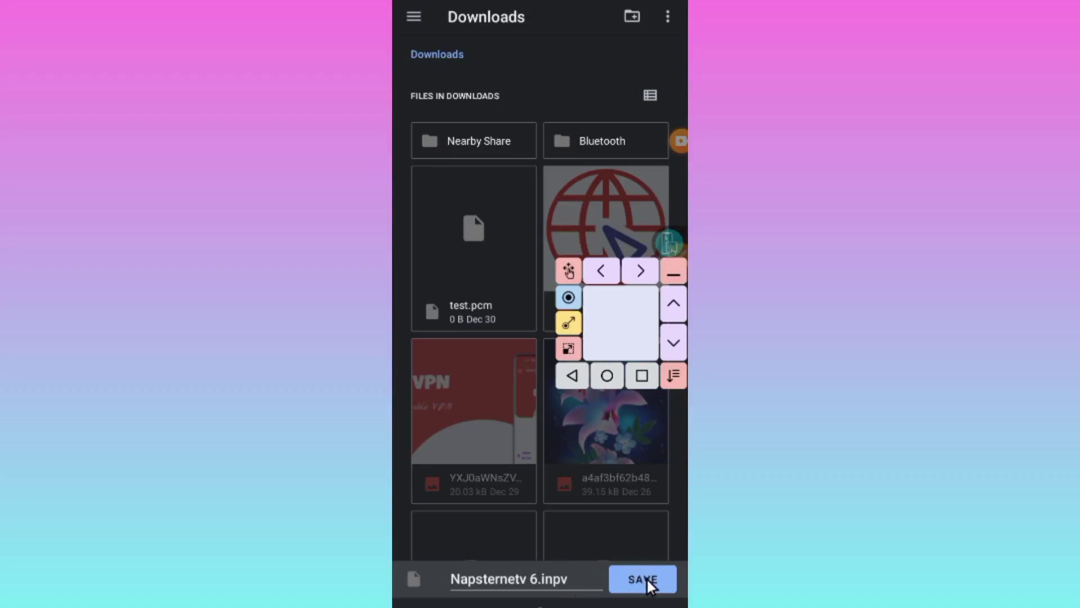
Save Napsternetv 6.inpv into the Downloads folder
left_click(641, 579)
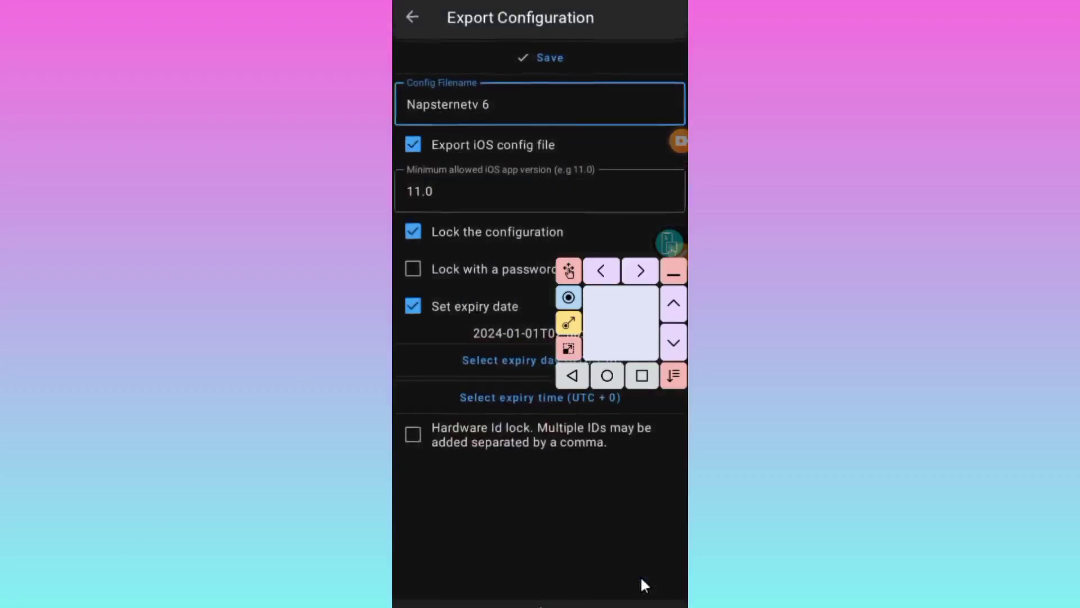